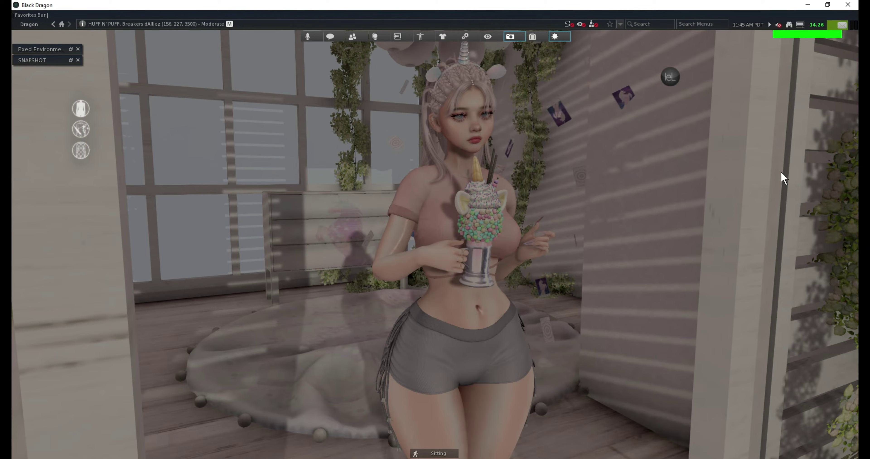
Step: Open the snapshot window, set the resolution to Current Window and save the snapshot to disk
click(510, 35)
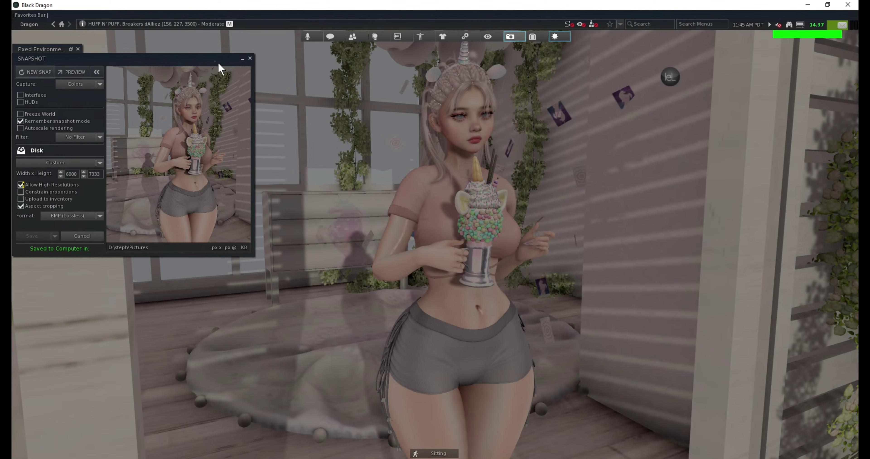
drag(216, 62, 236, 81)
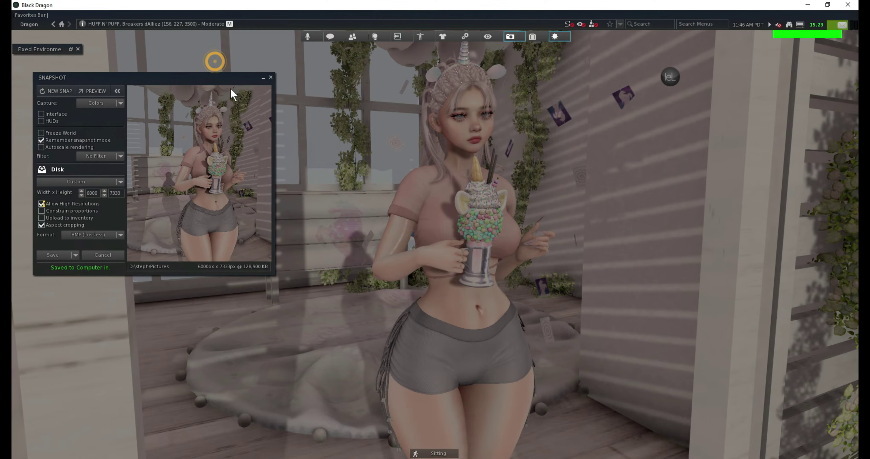
click(120, 182)
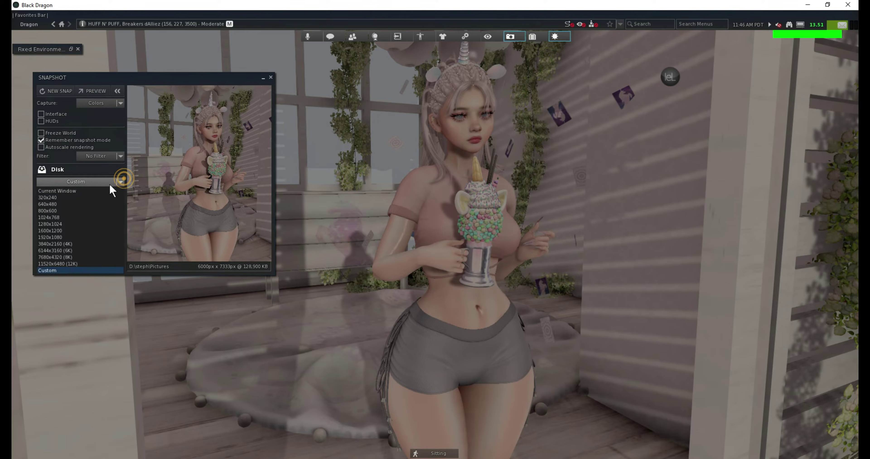
click(87, 191)
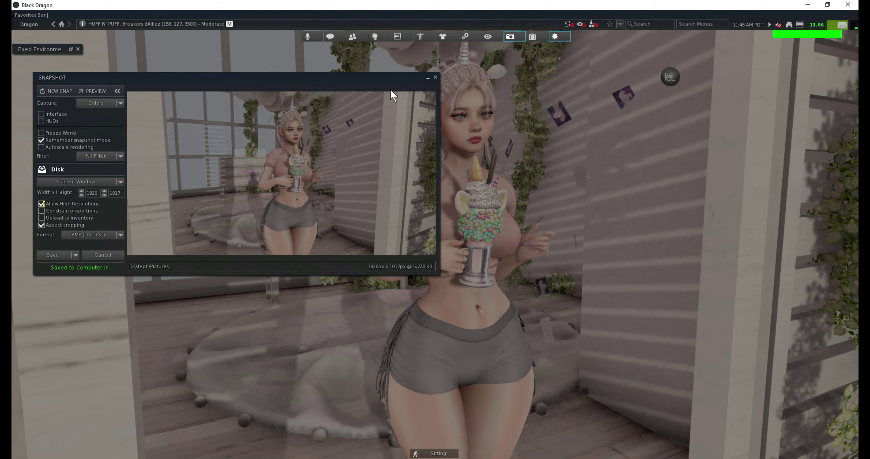
click(97, 194)
drag(121, 193, 108, 194)
click(53, 256)
Step: Switch to Photoshop and close all three open snapshot documents without saving changes
click(437, 445)
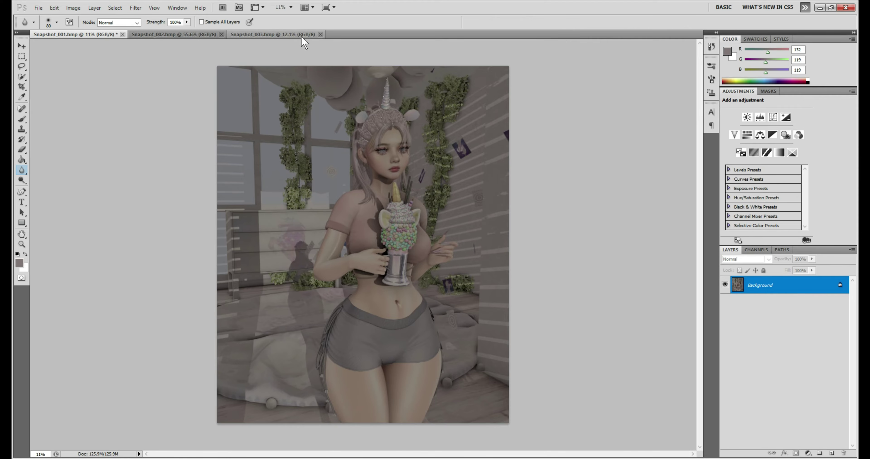
click(321, 34)
click(222, 34)
click(123, 34)
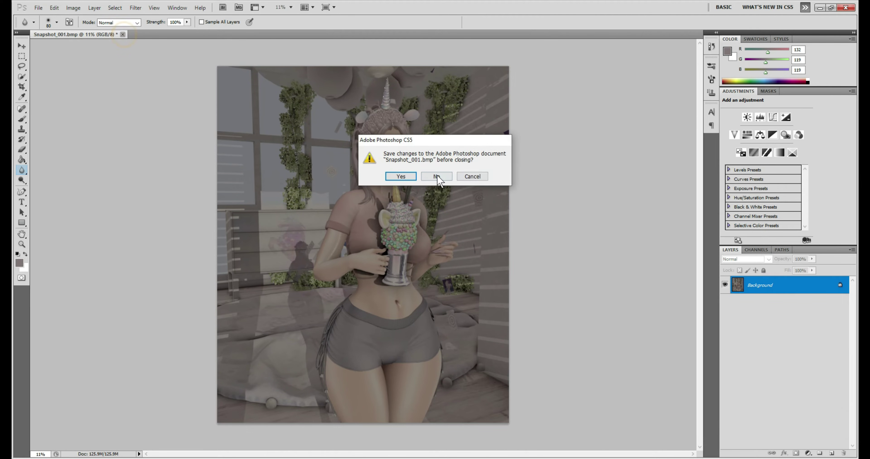
click(436, 176)
Step: Open the Snapshot_001 image from the Pictures folder
click(38, 8)
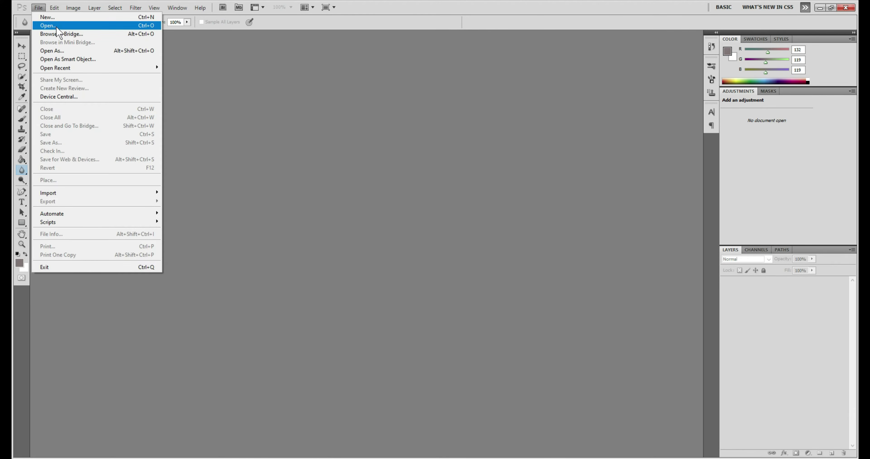
click(45, 26)
scroll(557, 173, down, 5)
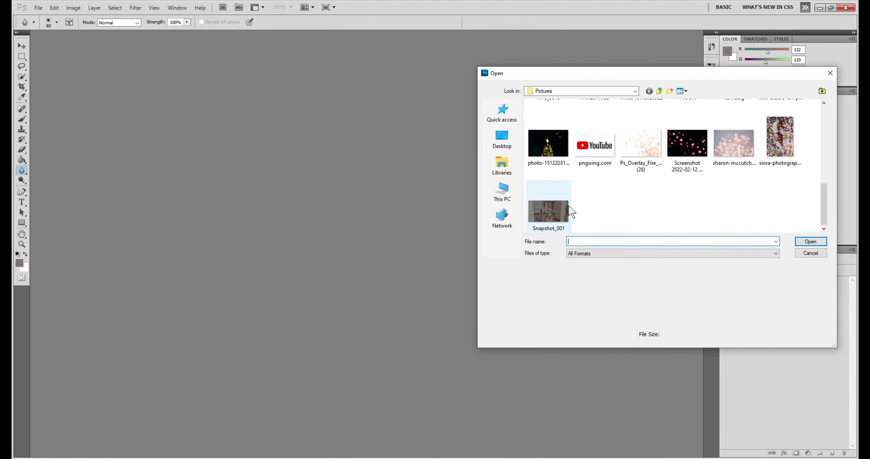
double_click(564, 213)
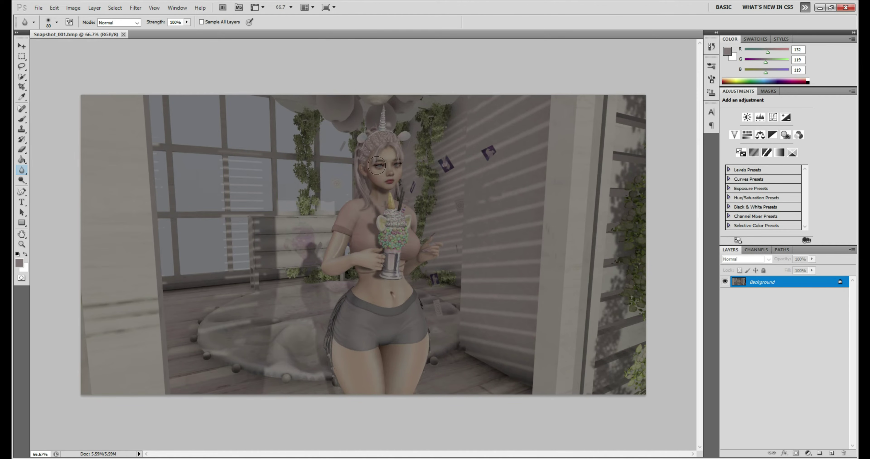
Step: Examine the sharpness of the avatar's face, hands and milkshake up close in Snapshot_001, and close the image
scroll(377, 166, up, 6)
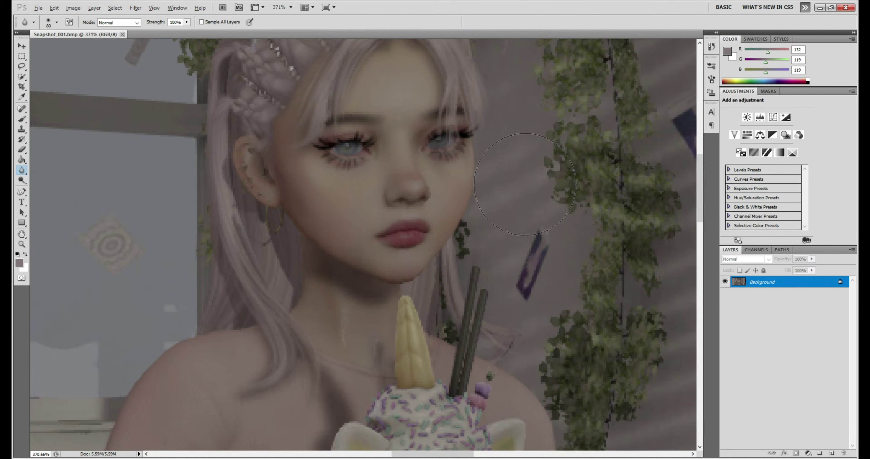
scroll(337, 161, down, 1)
scroll(321, 155, down, 2)
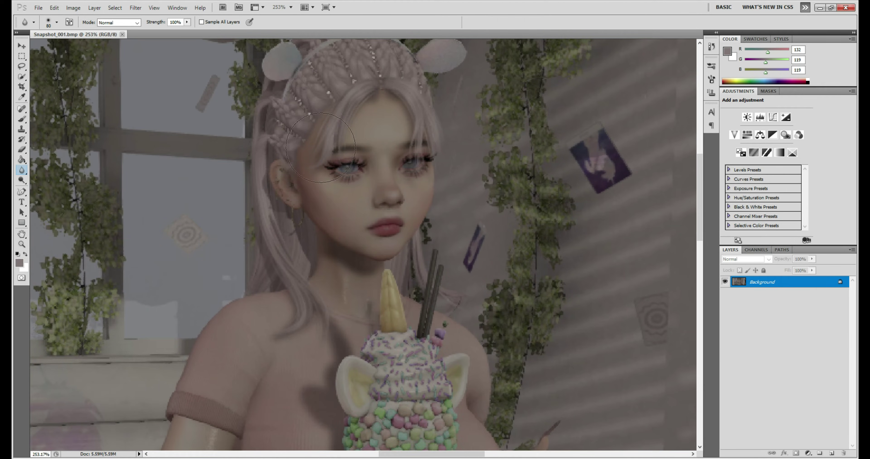
scroll(321, 154, down, 4)
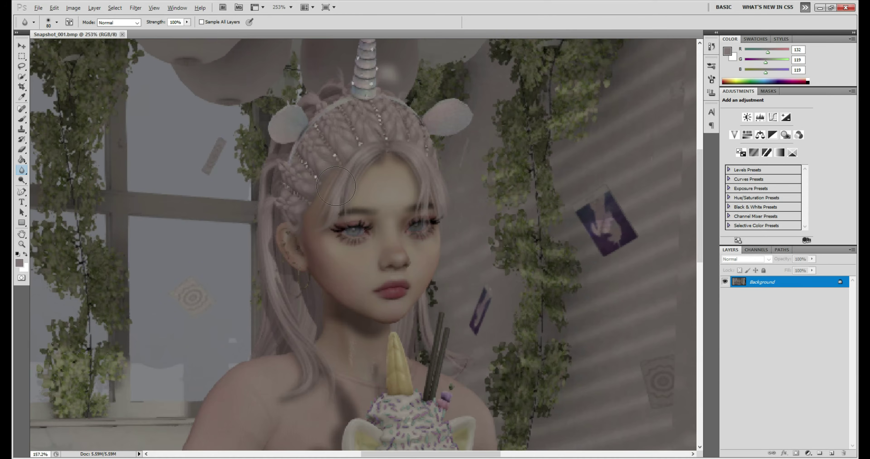
scroll(336, 186, down, 4)
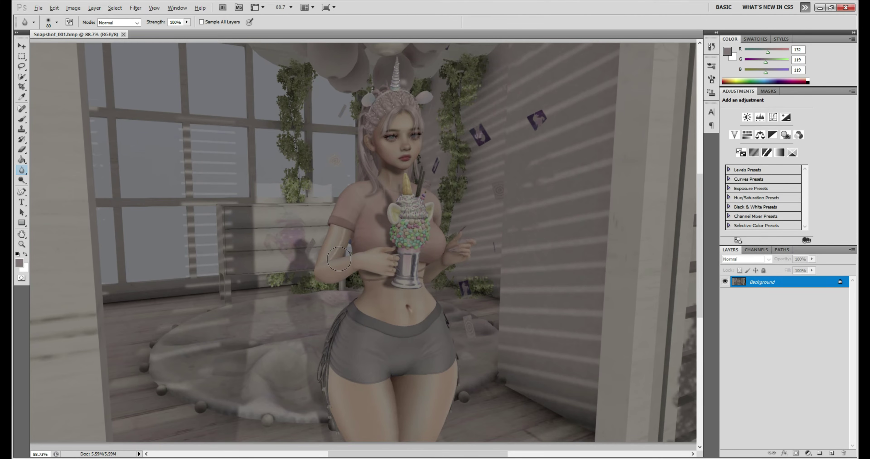
key(alt)
scroll(409, 242, up, 8)
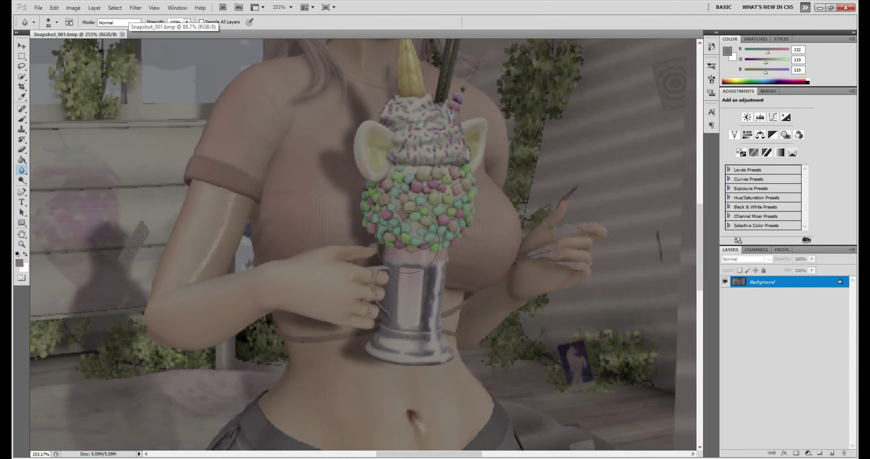
scroll(408, 242, down, 8)
click(122, 34)
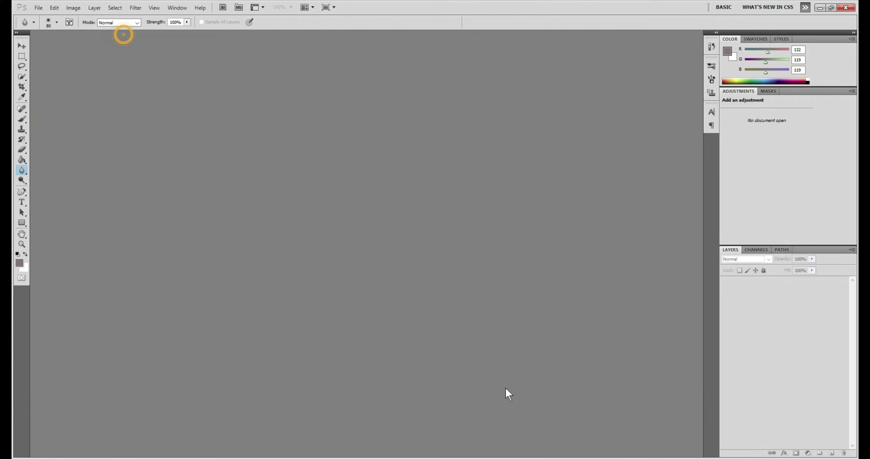
Step: Switch to Black Dragon, set the snapshot size to 6000 x 7333 with proportions unconstrained, and save it to disk
click(277, 458)
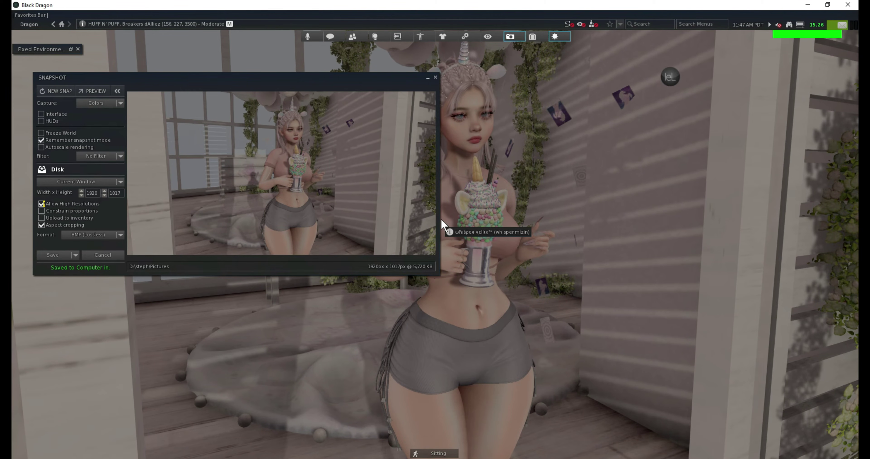
click(105, 195)
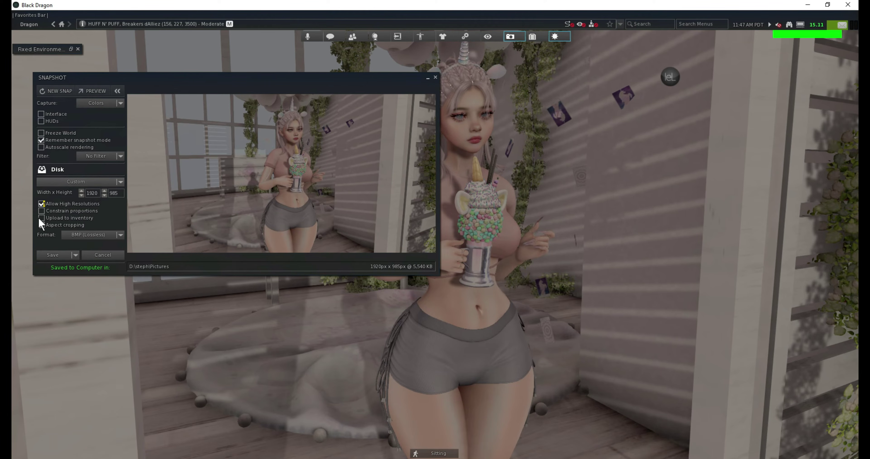
click(41, 211)
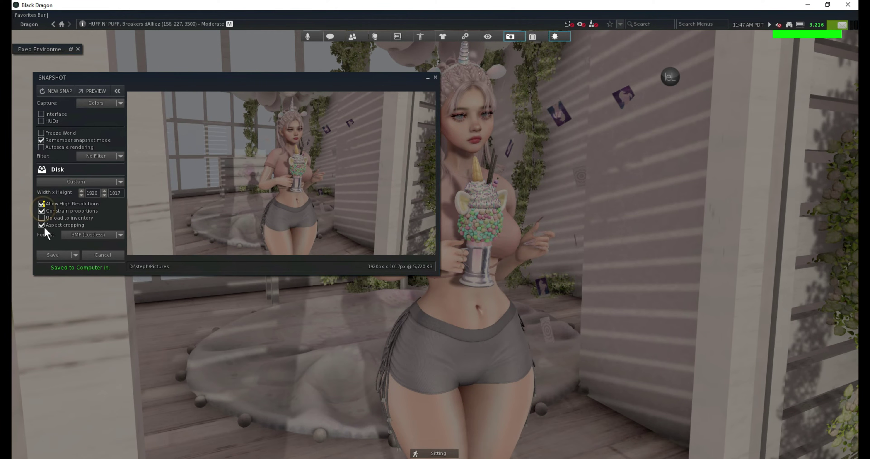
click(42, 211)
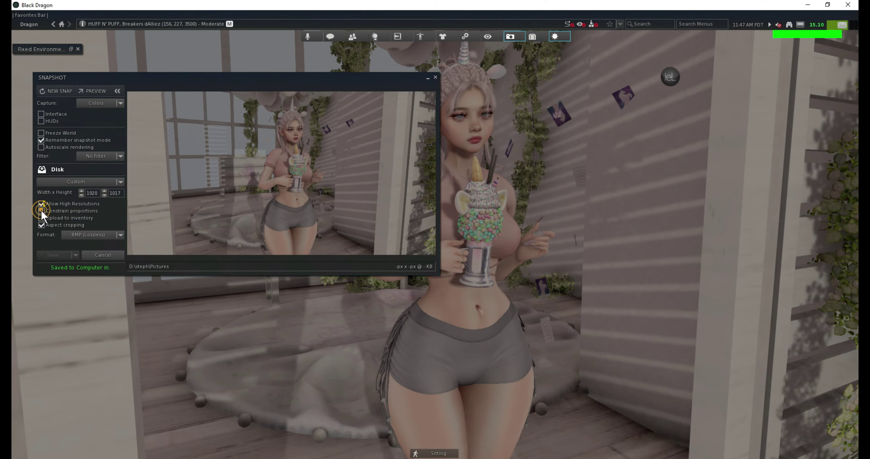
drag(100, 194, 82, 195)
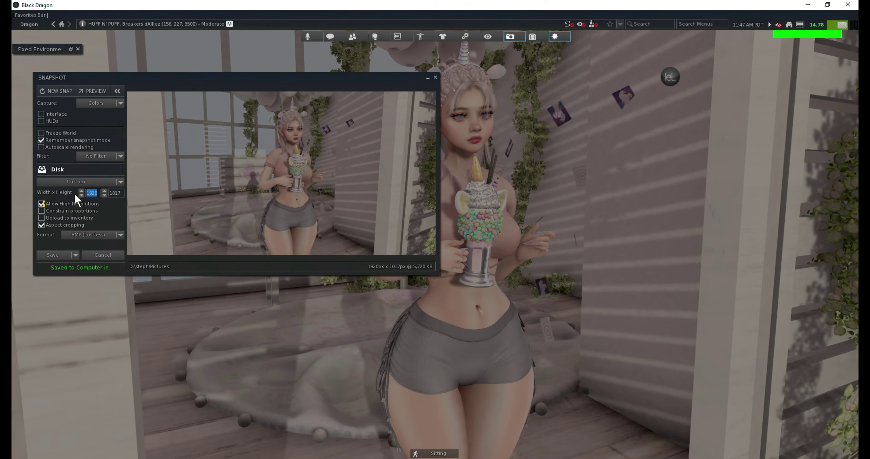
text(6000)
text(7333)
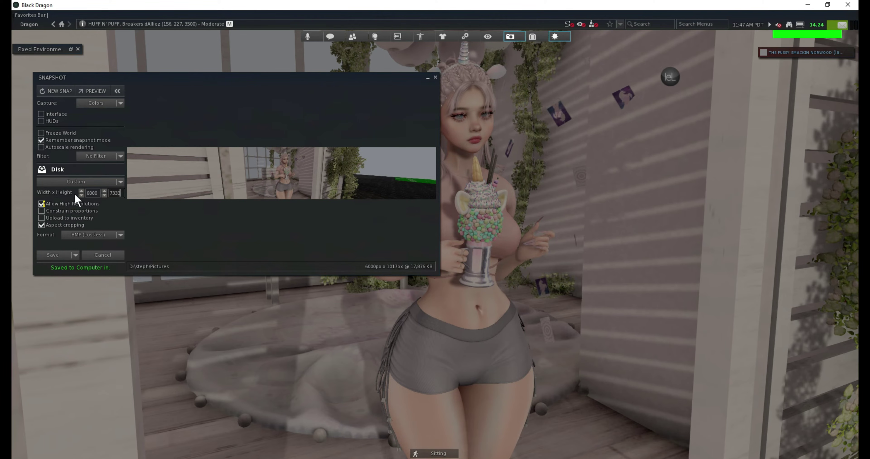
key(Return)
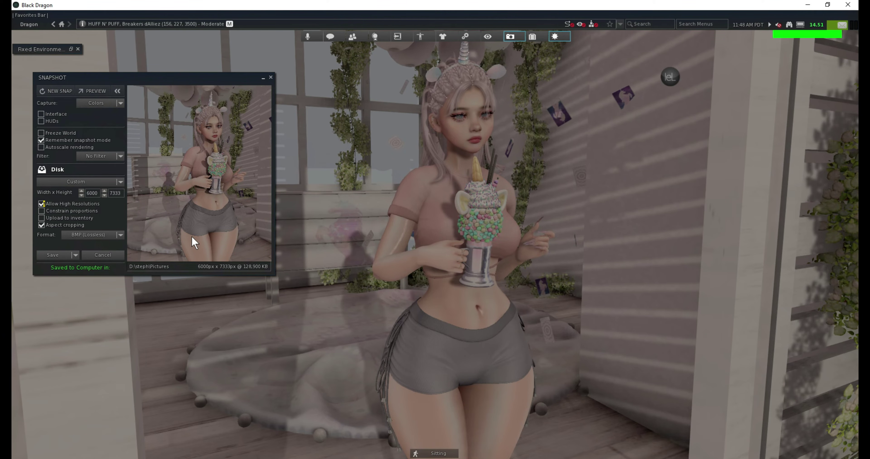
click(56, 255)
Step: Switch to Photoshop and open the Snapshot_002 image from the Pictures folder
key(alt+Tab)
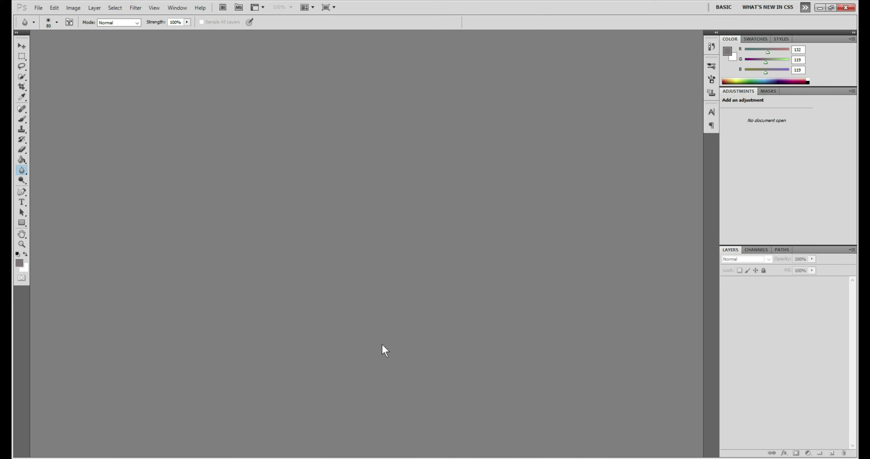
click(39, 7)
click(40, 28)
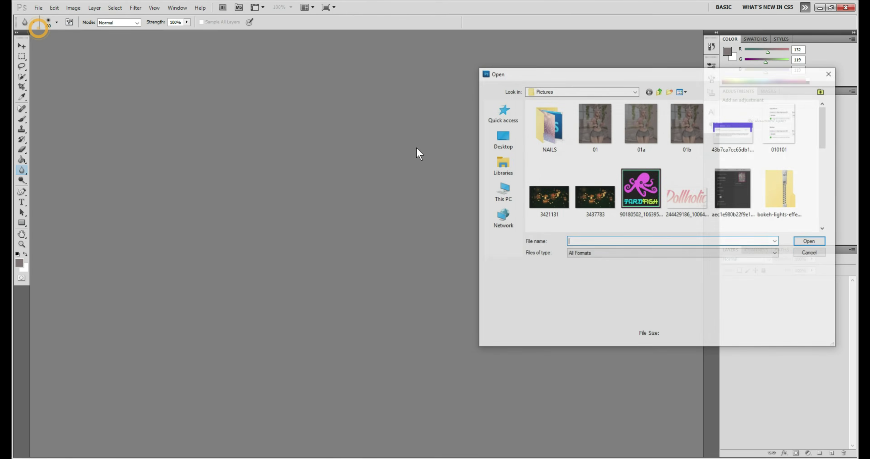
double_click(595, 208)
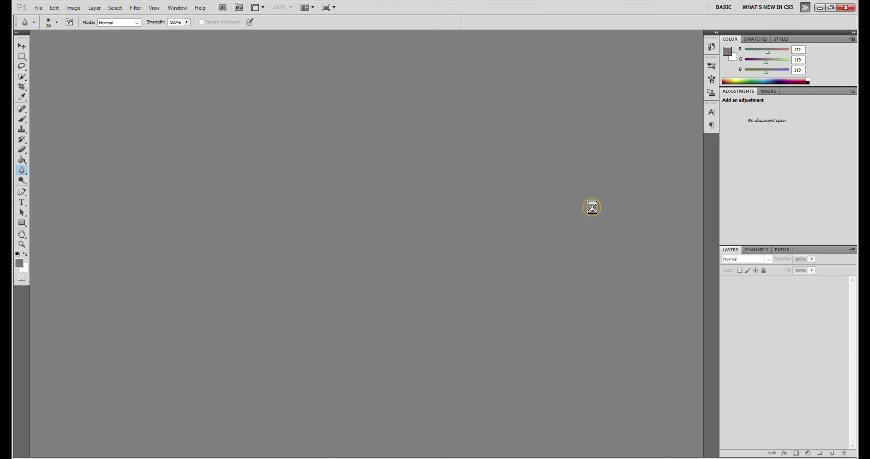
Step: Examine the detail of the avatar's face, eyelashes, hair and ear jewellery up close in Snapshot_002
scroll(429, 175, up, 5)
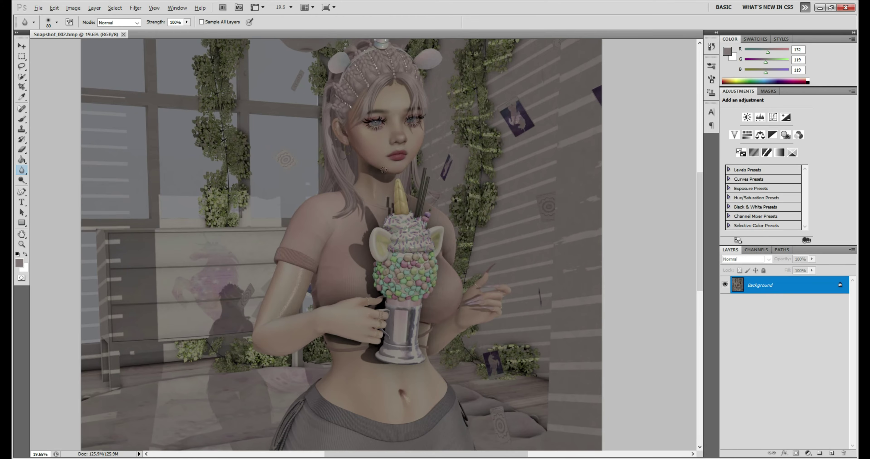
scroll(343, 148, up, 1)
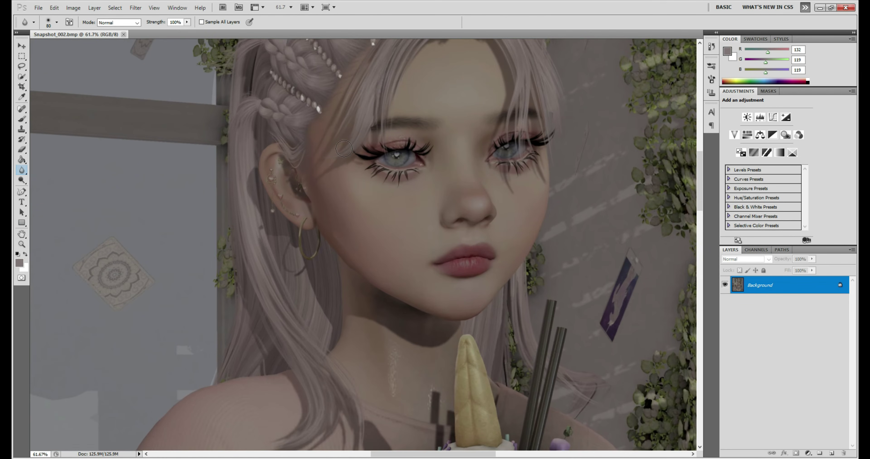
scroll(422, 145, up, 5)
scroll(422, 145, down, 5)
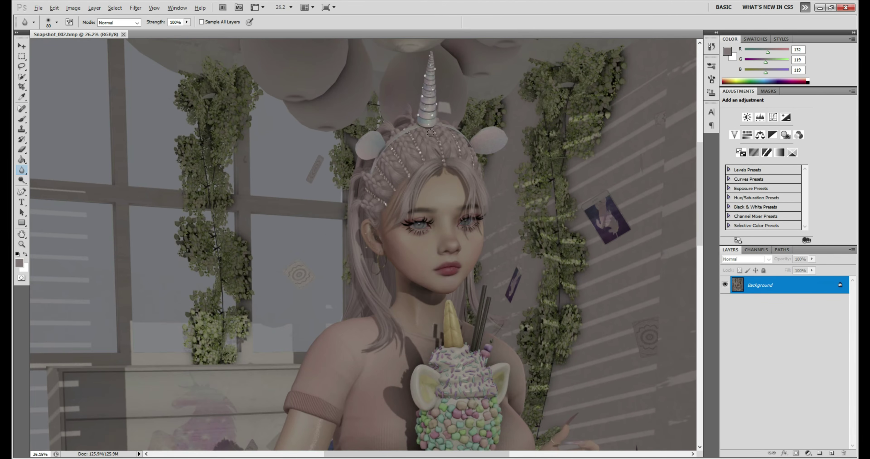
scroll(407, 188, up, 6)
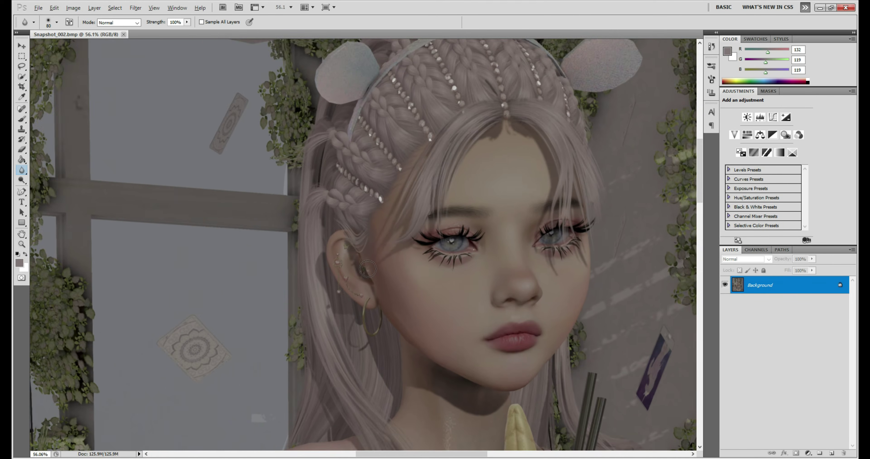
key(alt)
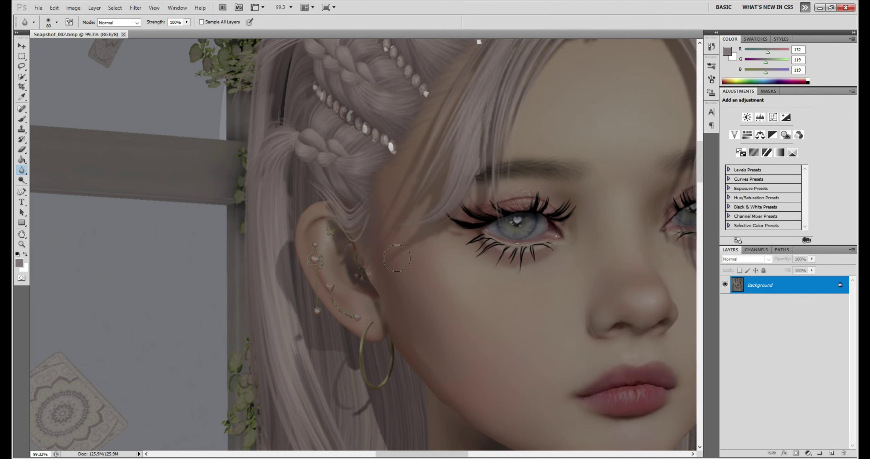
scroll(419, 259, down, 2)
scroll(419, 254, down, 3)
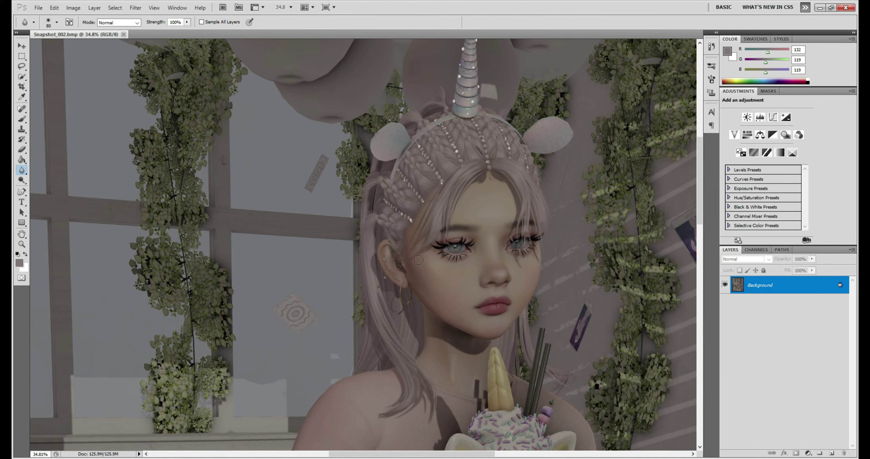
Step: Examine the detail of the hands, rings, nails and milkshake glass up close in Snapshot_002
scroll(428, 267, down, 5)
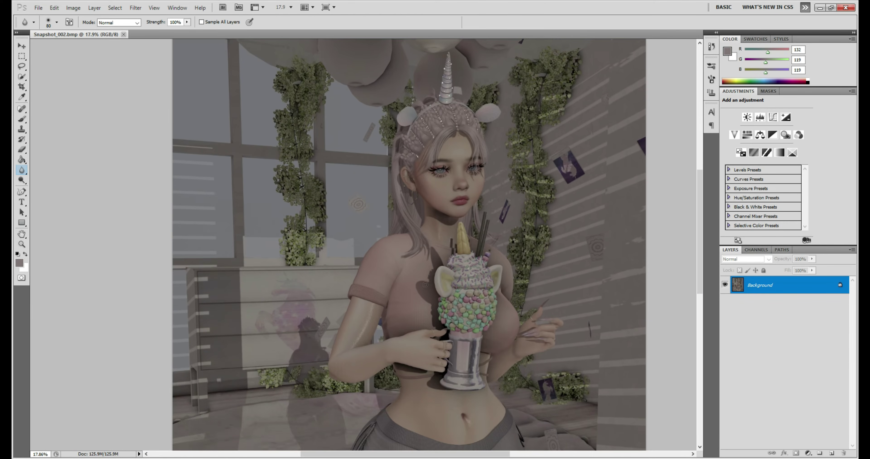
scroll(454, 229, up, 2)
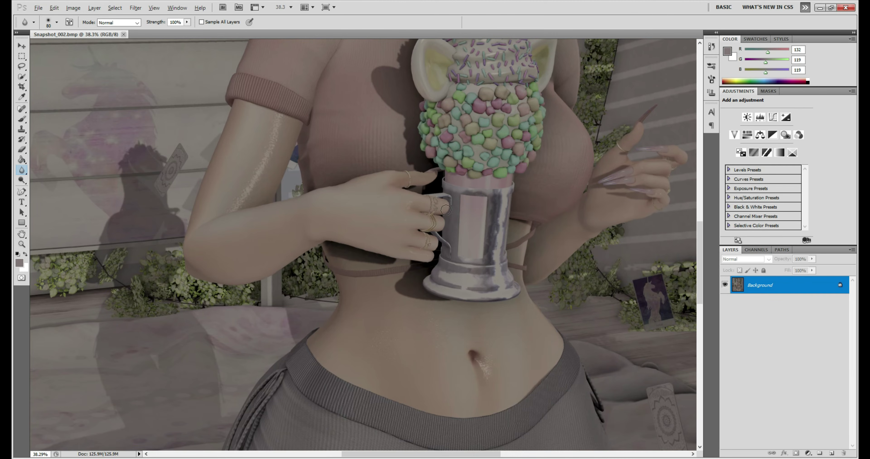
scroll(449, 217, up, 2)
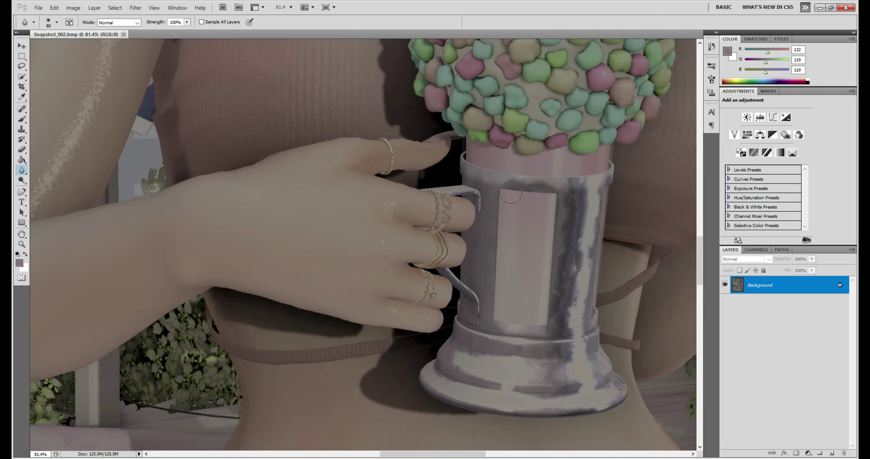
scroll(483, 192, down, 4)
scroll(589, 197, up, 3)
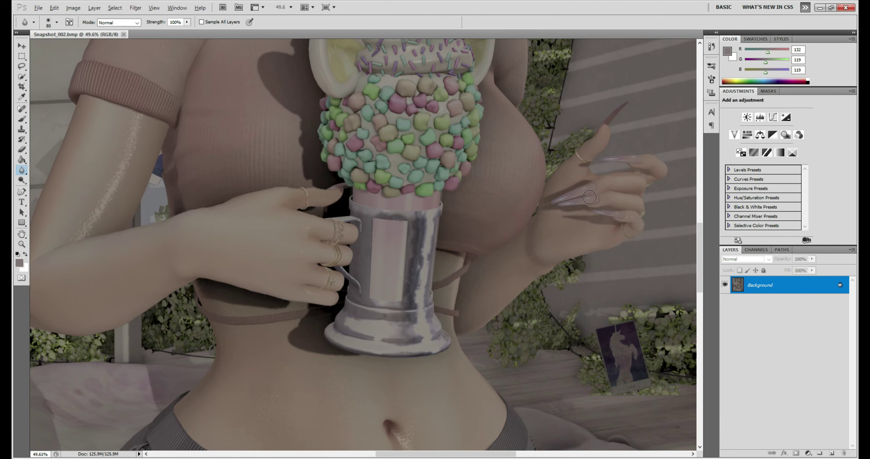
Step: Examine the overall composition of Snapshot_002, from the avatar's head down to her thighs
scroll(590, 197, up, 2)
scroll(354, 188, down, 4)
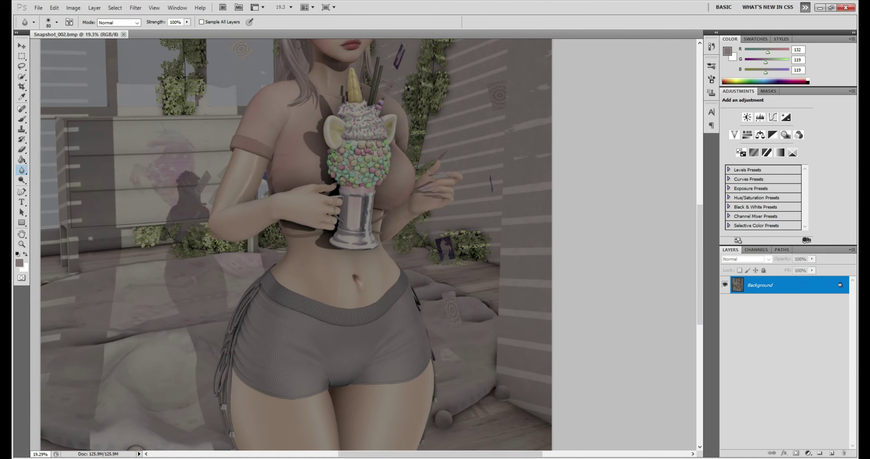
scroll(354, 187, down, 2)
scroll(365, 182, up, 1)
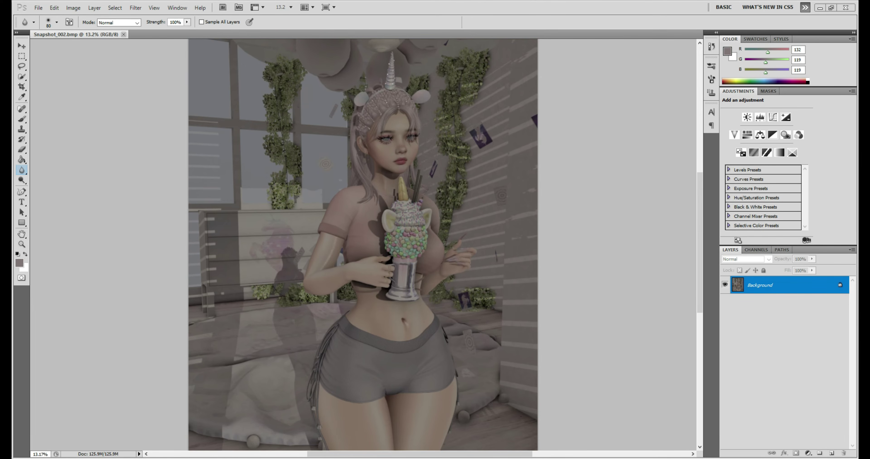
Step: Switch to Black Dragon and move the Snapshot window lower, keeping it beside the avatar without covering her
key(alt+Tab)
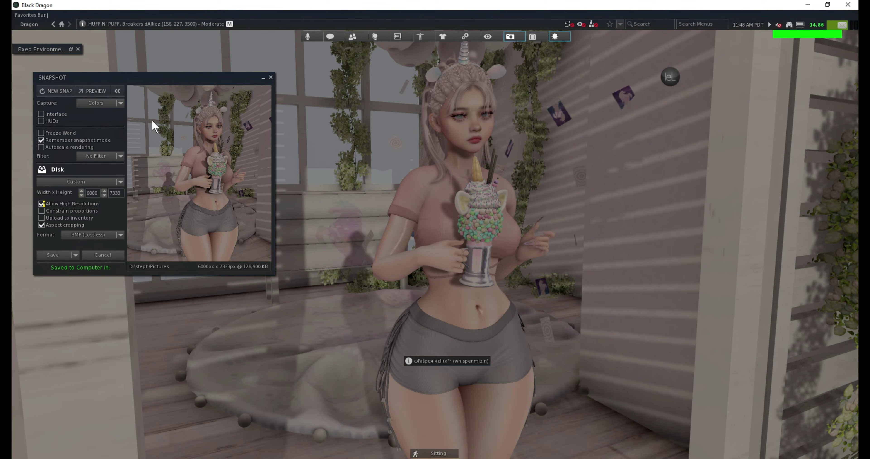
drag(156, 79, 266, 123)
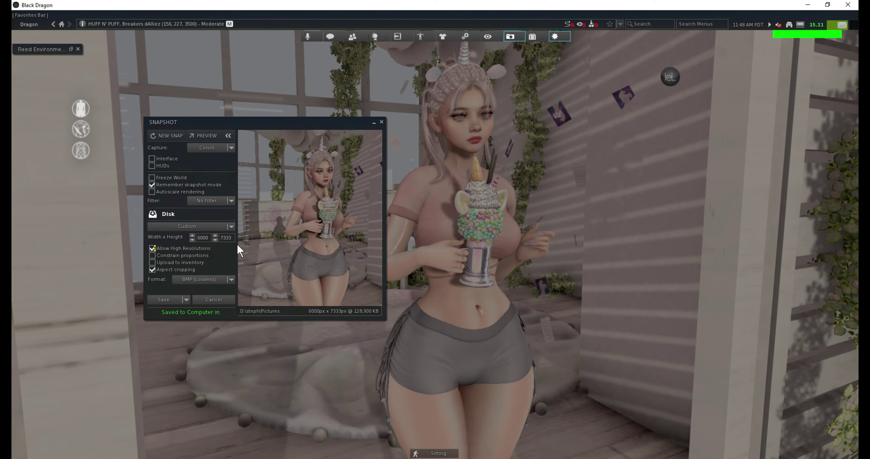
drag(306, 122, 252, 156)
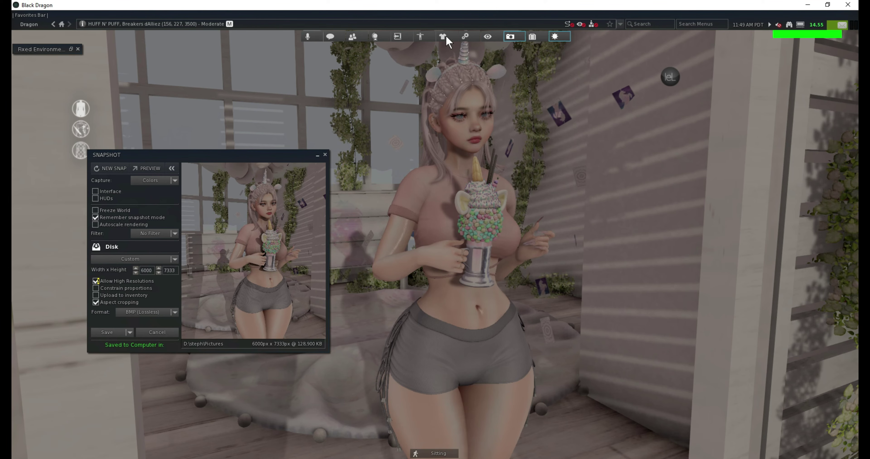
Step: Review the shader, shadow, SSAO, depth of field, reflection and post-processing settings in the machinima sidebar, and hide it again
click(420, 36)
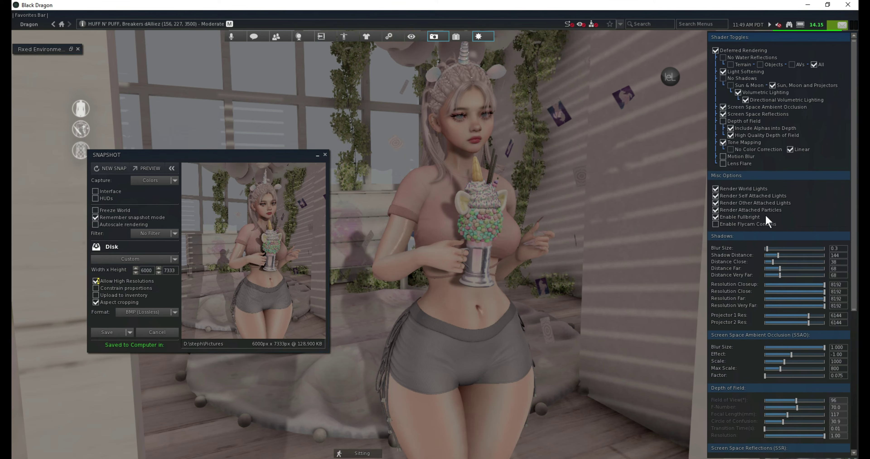
scroll(759, 280, down, 5)
scroll(753, 292, down, 4)
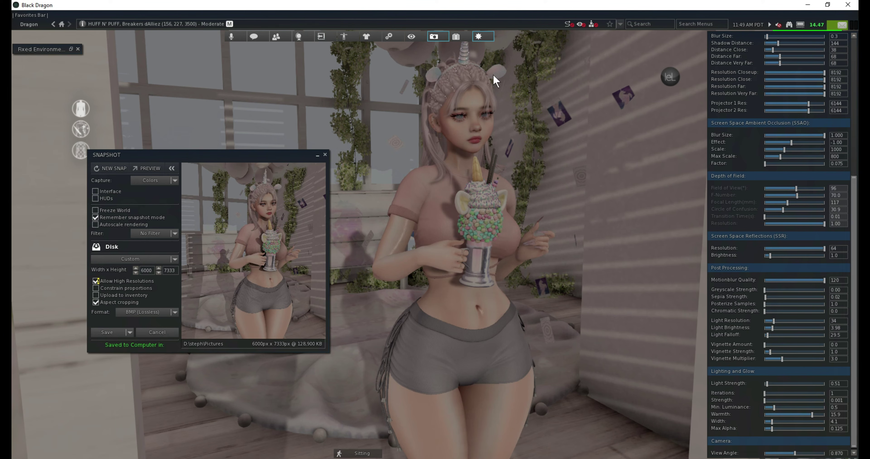
click(327, 37)
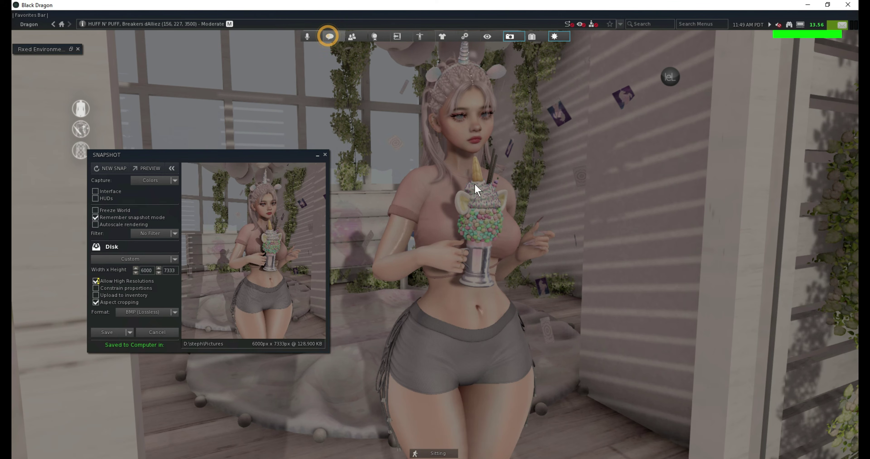